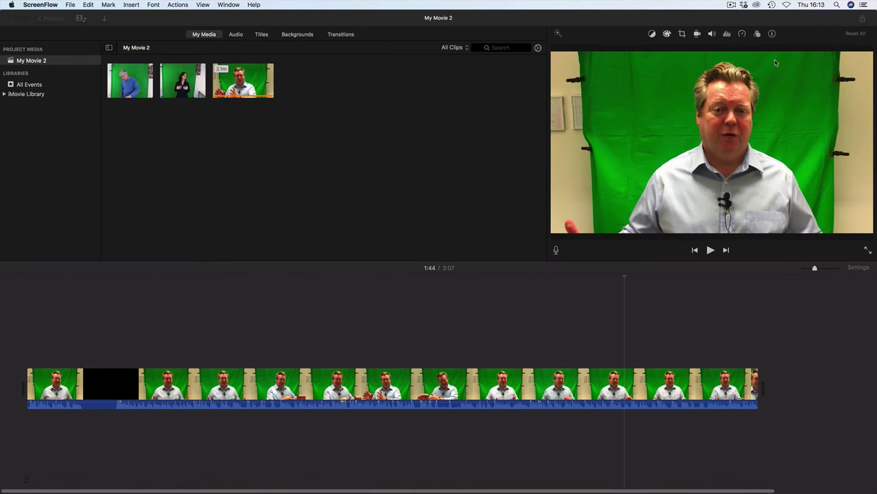
Export the iMovie project as a 1080p High-quality file 'Nick Sq Video 1' to Downloads.
click(863, 20)
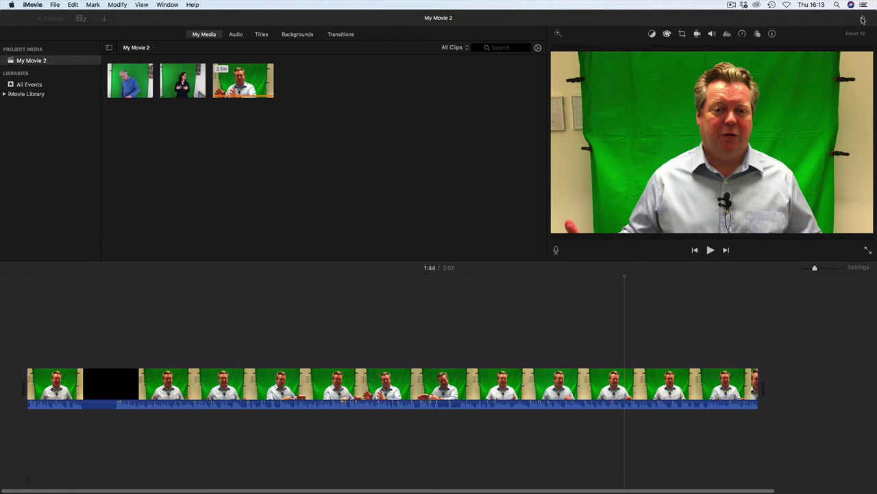
click(863, 20)
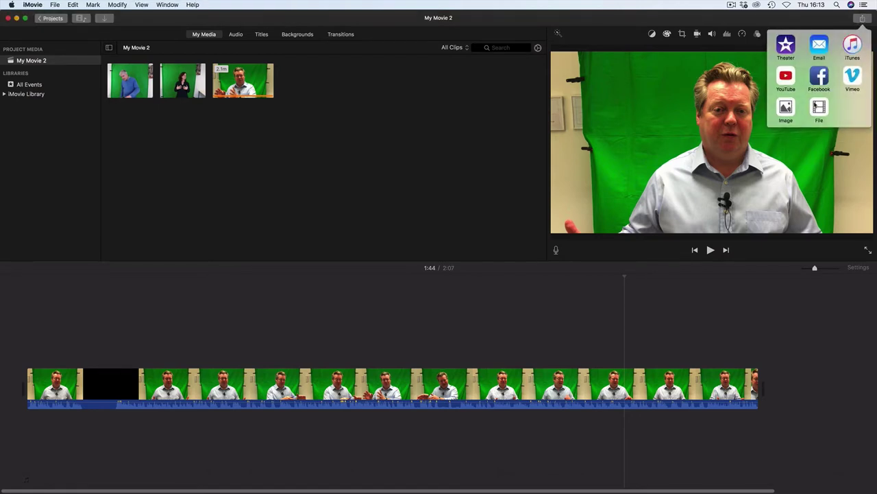
click(820, 108)
click(575, 220)
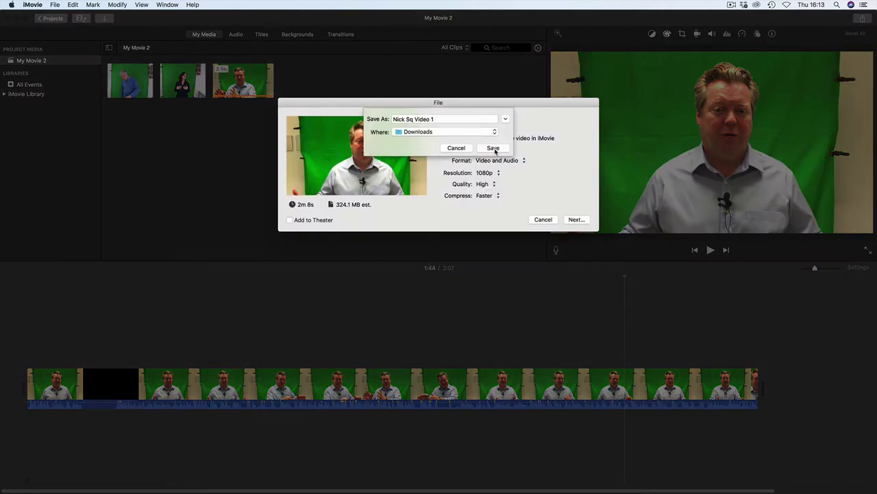
click(494, 148)
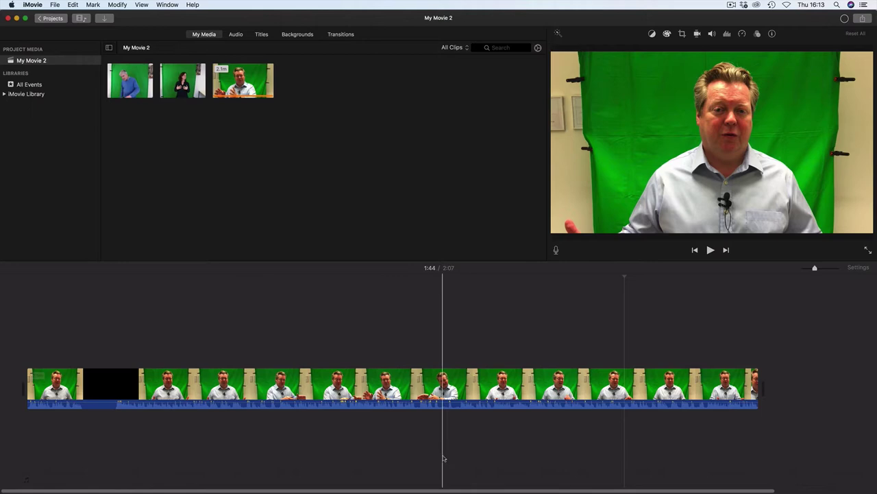
mouse_move(446, 480)
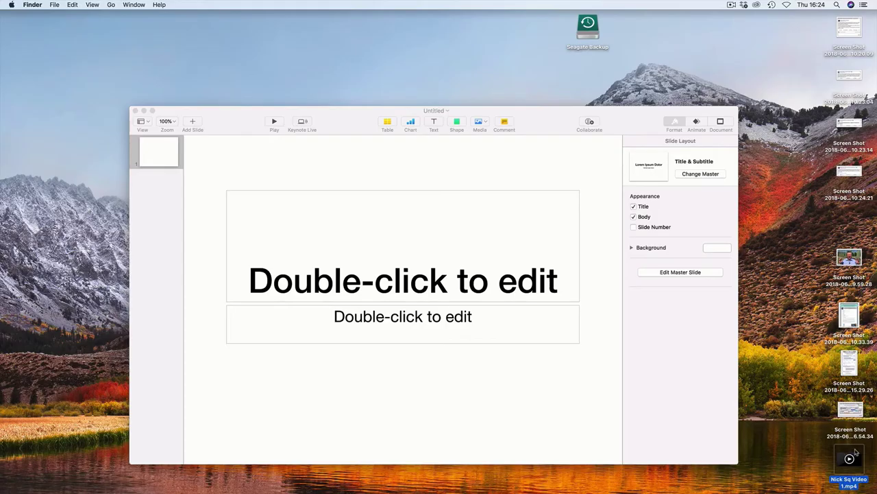
Insert the exported video onto the Keynote slide, shift it left, and go full screen.
drag(855, 451, 441, 268)
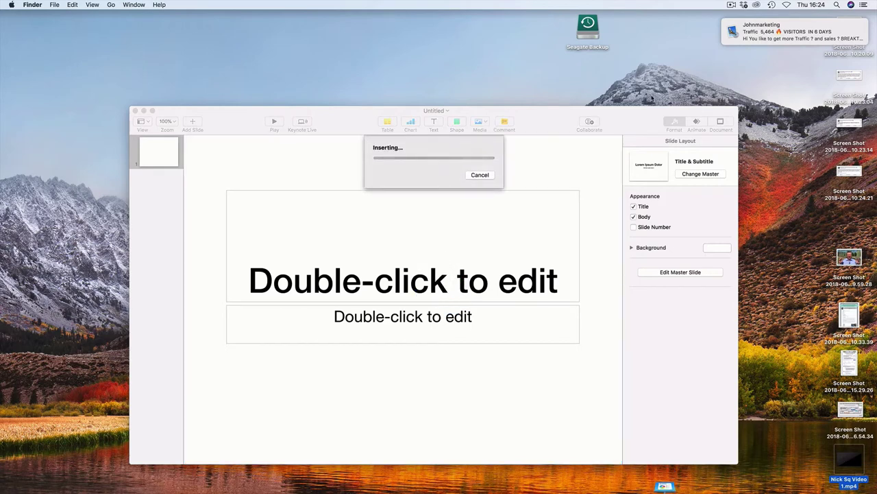
click(852, 25)
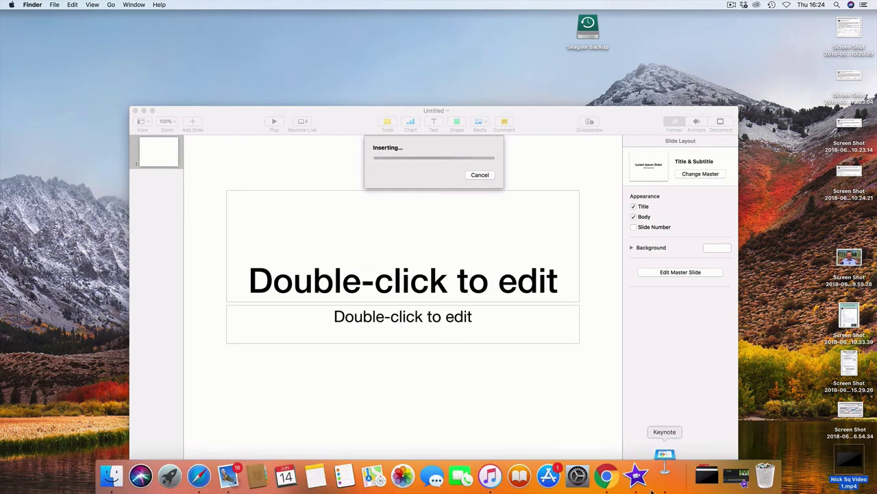
click(664, 480)
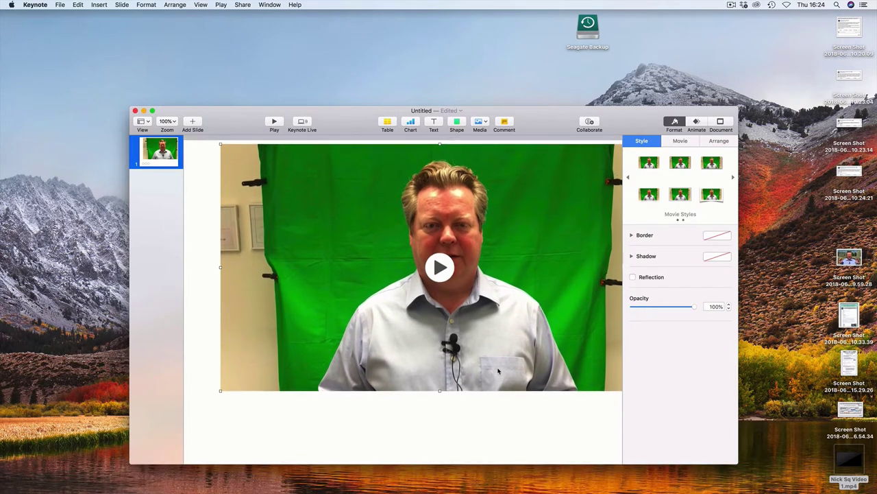
drag(491, 283, 458, 317)
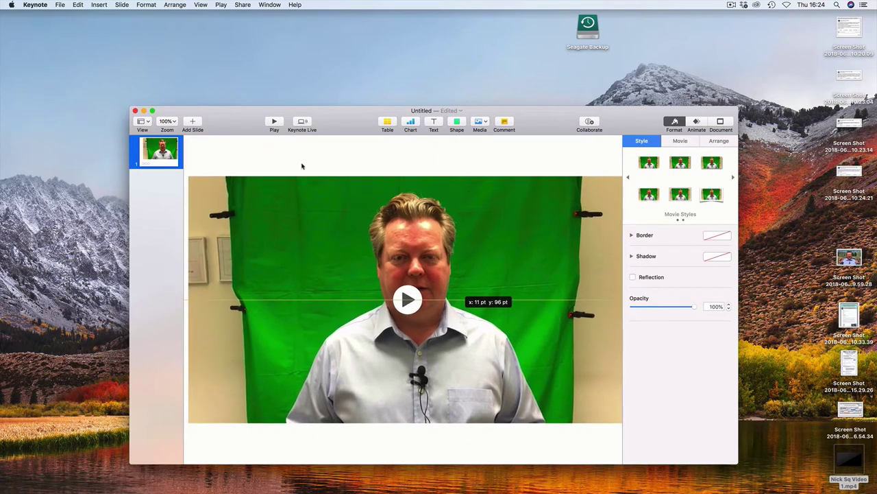
click(152, 110)
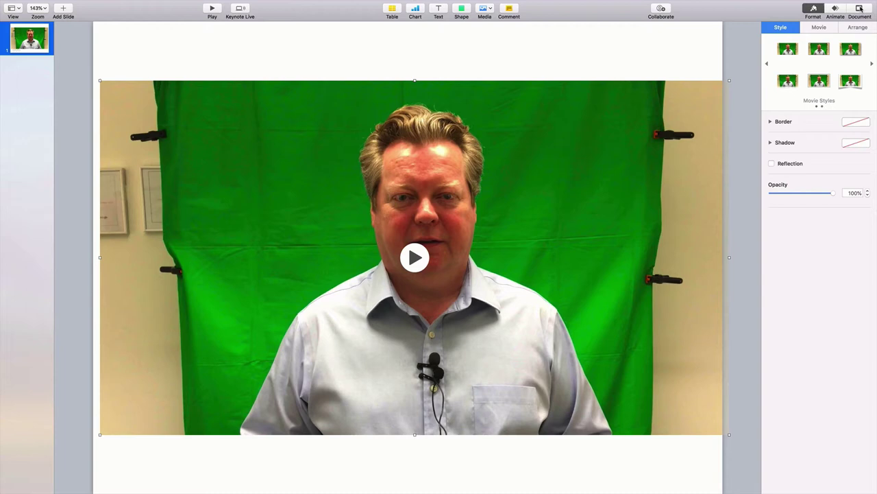
Set a custom 1024 × 1024 slide size and view the slide at 100% zoom.
click(860, 9)
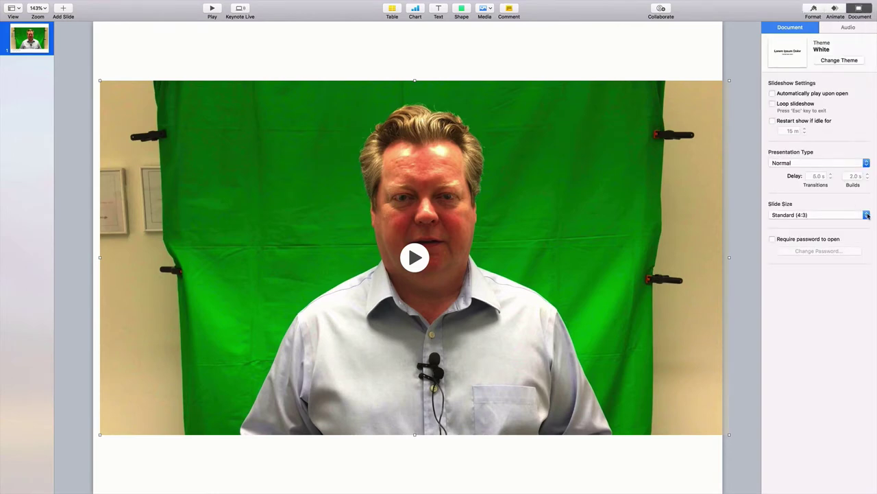
click(867, 215)
click(813, 235)
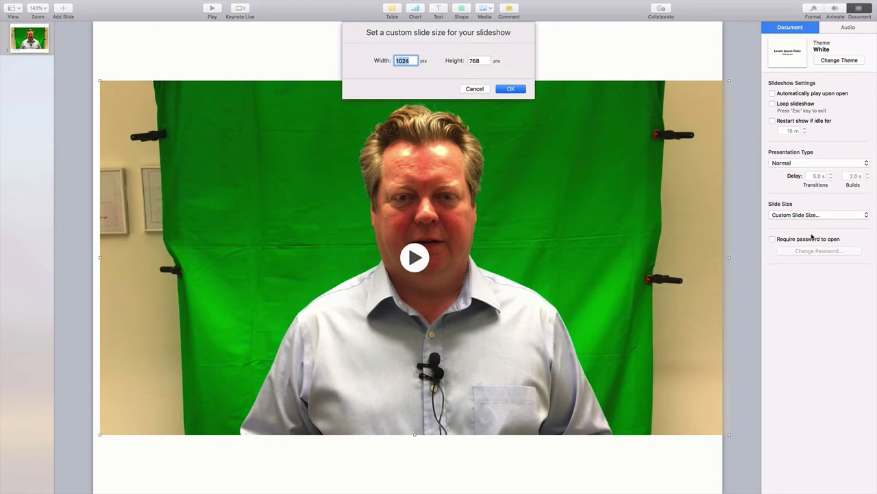
key(Tab)
text(10)
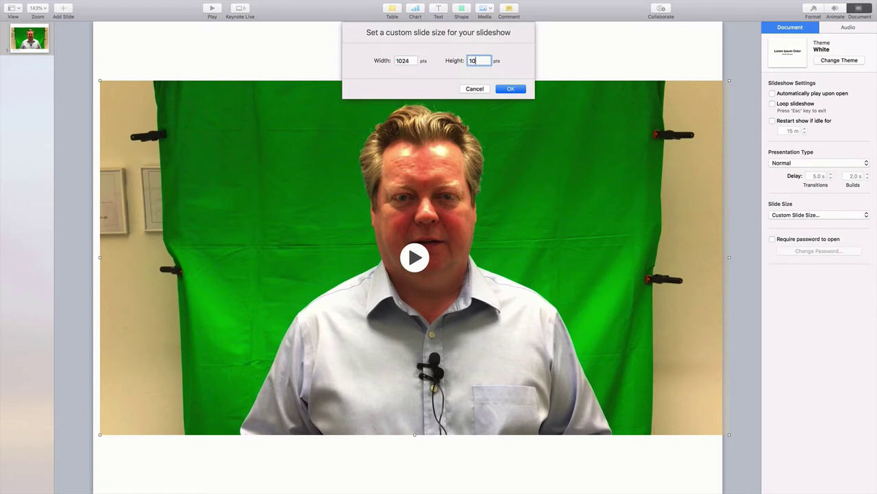
key(Tab)
click(522, 91)
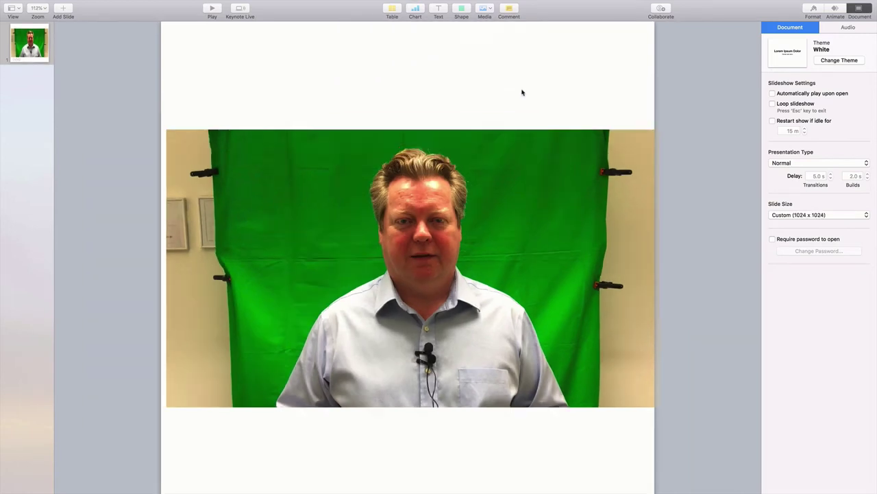
click(46, 9)
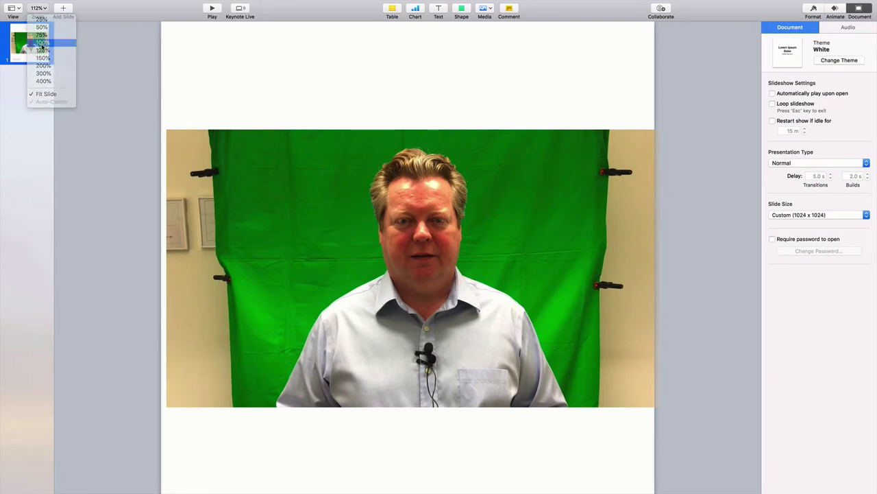
click(43, 43)
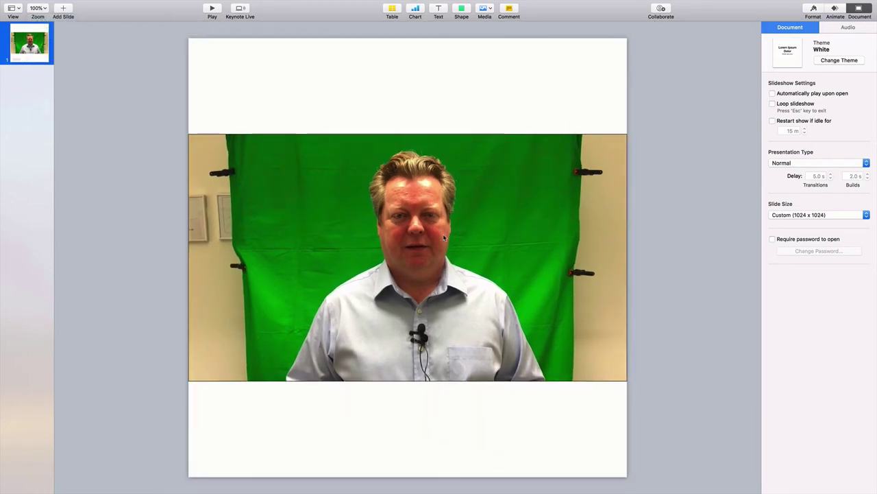
Add a text box above the video reading 'Nicks iMovie Square Video Hack'.
click(439, 8)
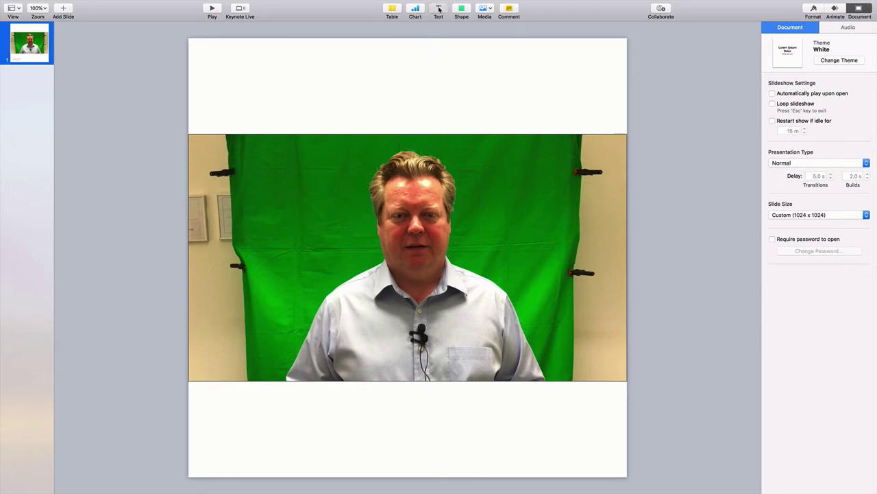
drag(412, 259, 403, 104)
double_click(404, 104)
text(Nicks)
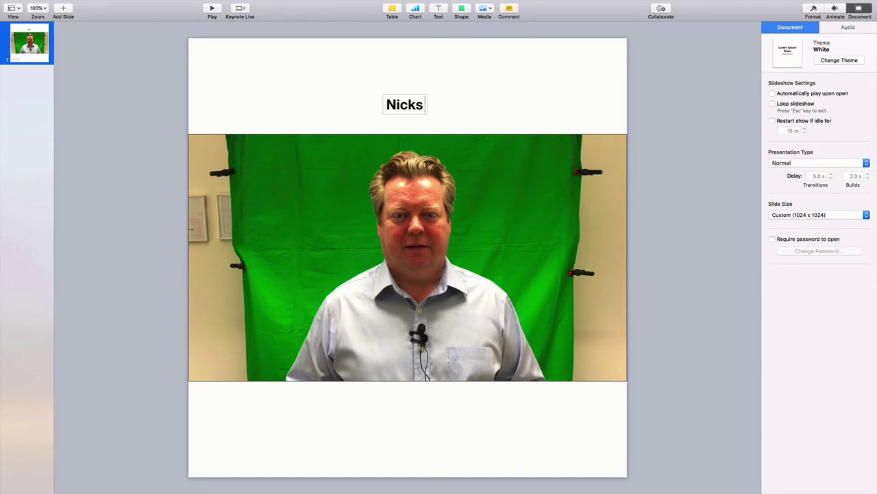
text( iMovi)
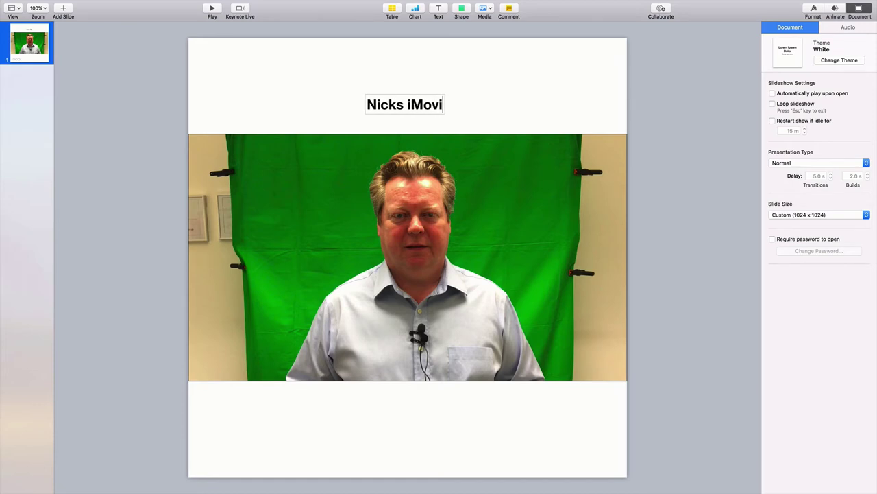
text(e Su)
key(BackSpace)
text(quare)
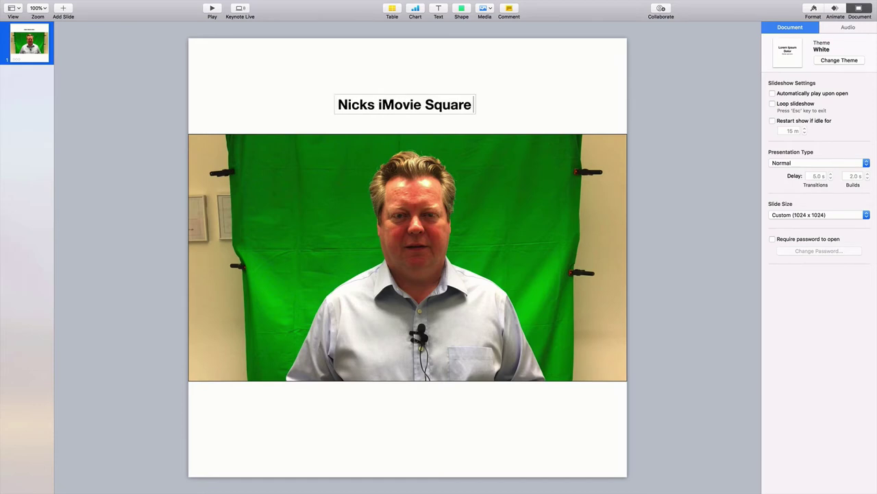
text( Video)
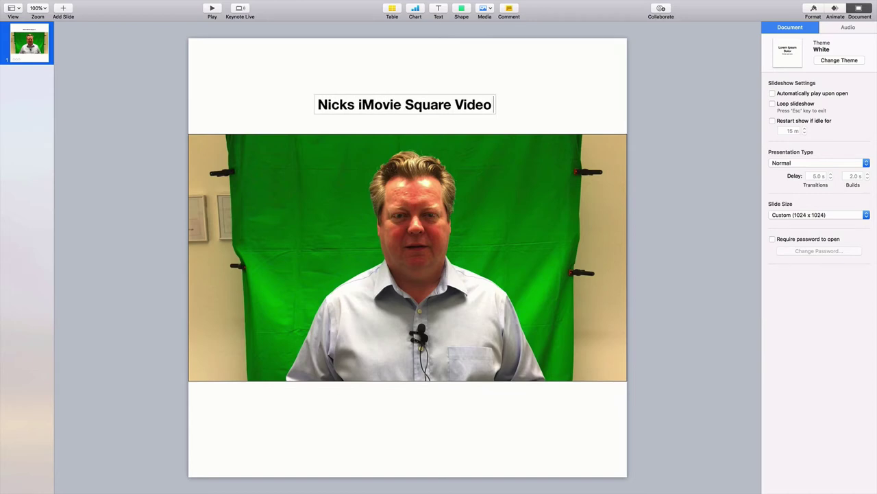
text( Hack)
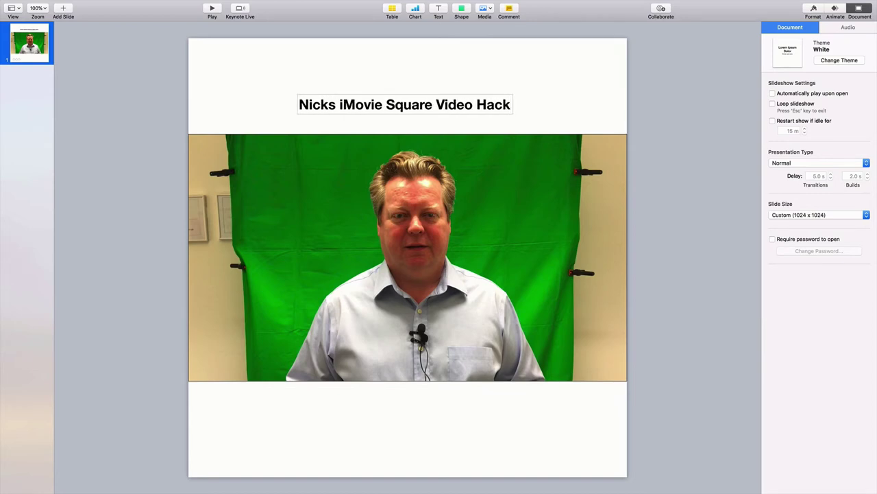
click(556, 85)
Nudge the title box higher, widen it to fit, and show its text formatting.
click(422, 107)
drag(422, 107, 422, 92)
drag(513, 89, 563, 89)
click(562, 95)
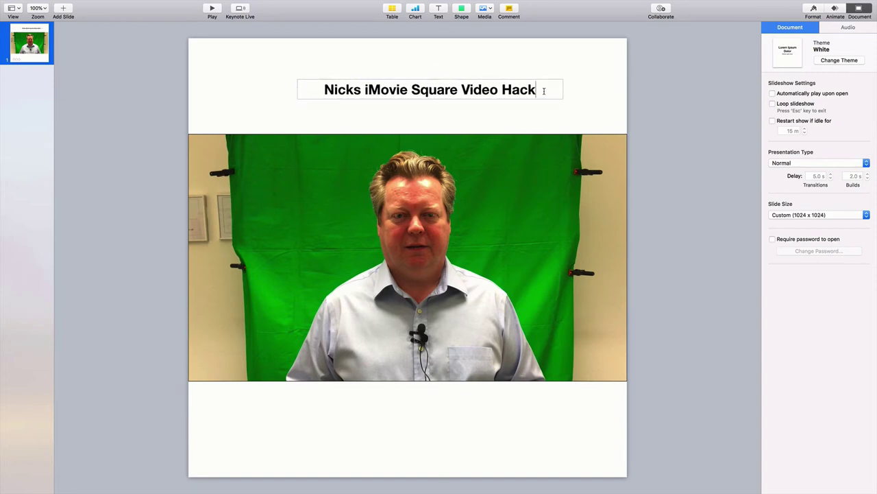
click(814, 15)
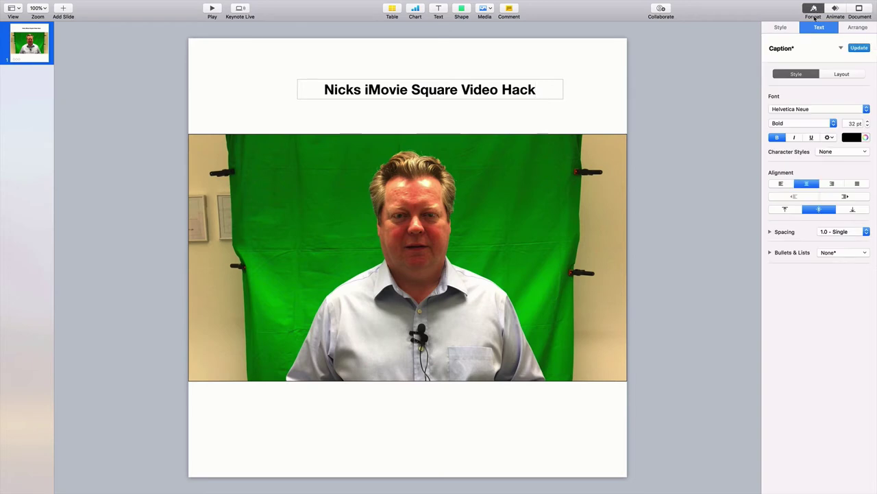
Select 'Hack' in the title and step its font size up to 79 pt.
click(778, 138)
key(shift+alt+Left)
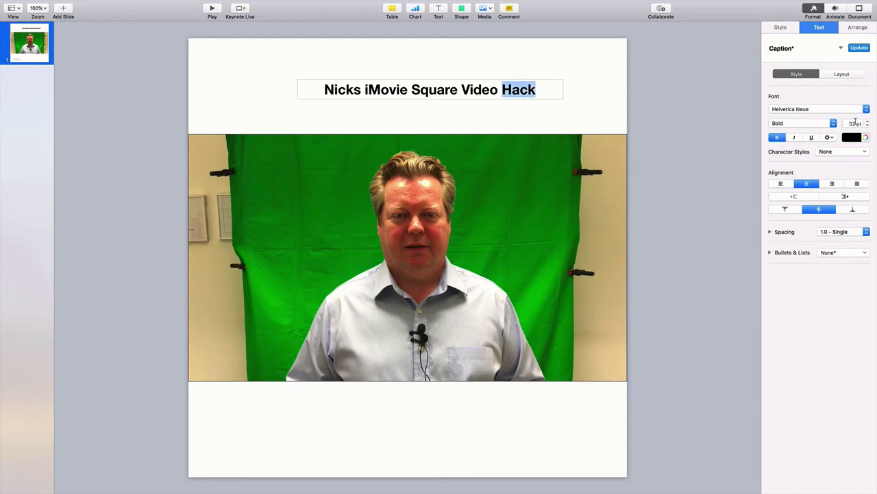
click(867, 121)
click(867, 122)
click(867, 121)
click(867, 121)
click(867, 121)
click(867, 122)
click(867, 121)
click(868, 122)
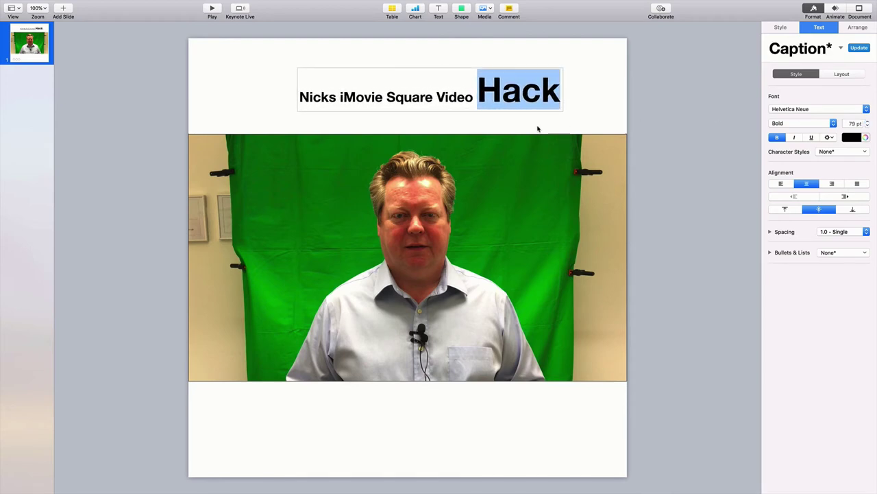
click(515, 107)
click(581, 103)
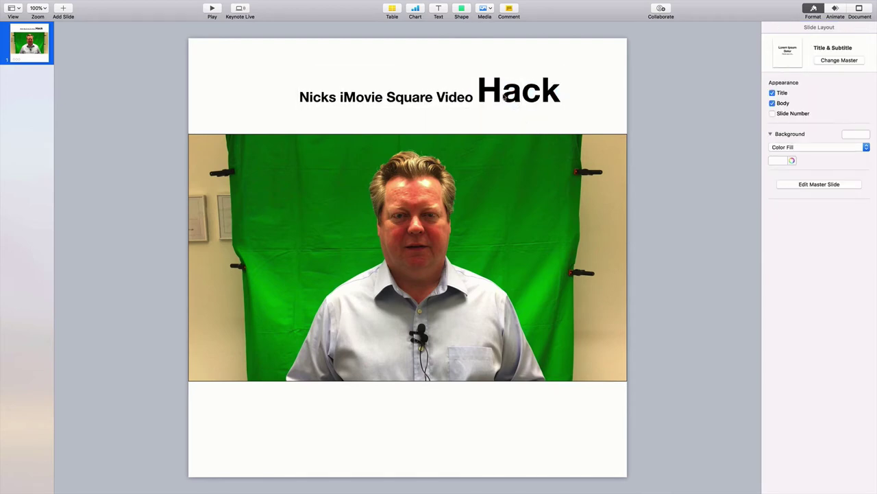
Reveal the slide background settings and try a light blue colour fill.
click(529, 94)
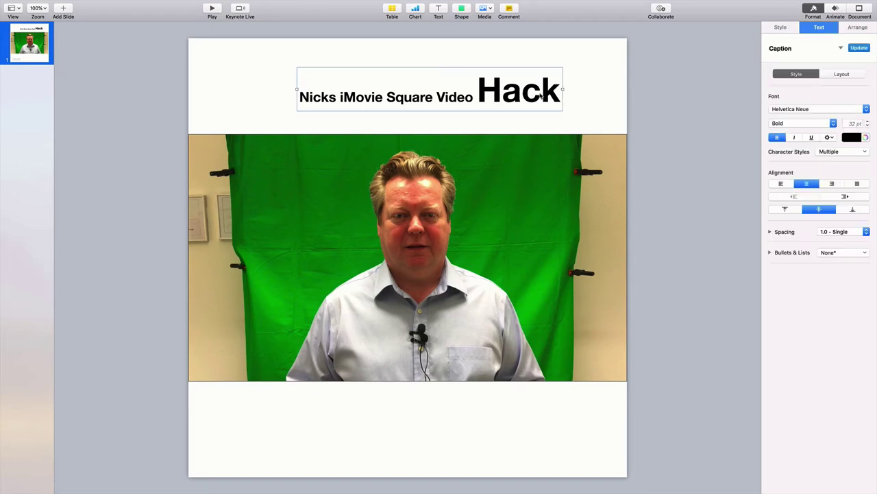
click(610, 98)
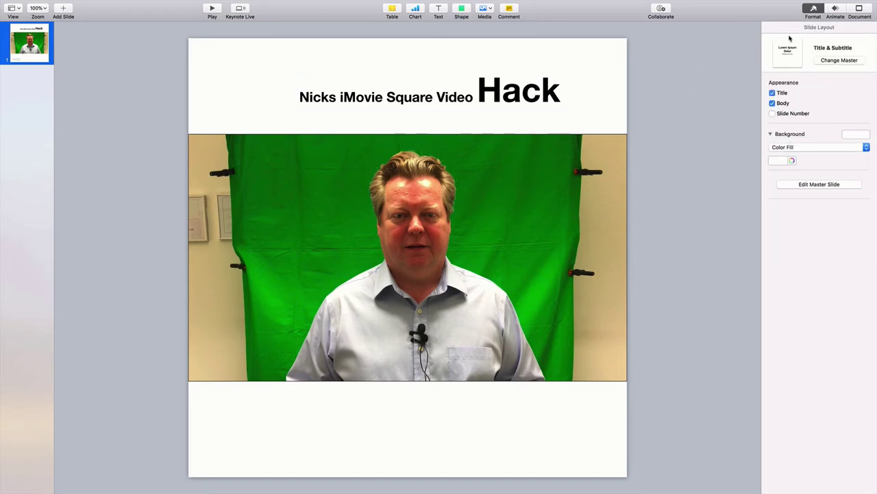
click(801, 135)
click(793, 137)
click(783, 162)
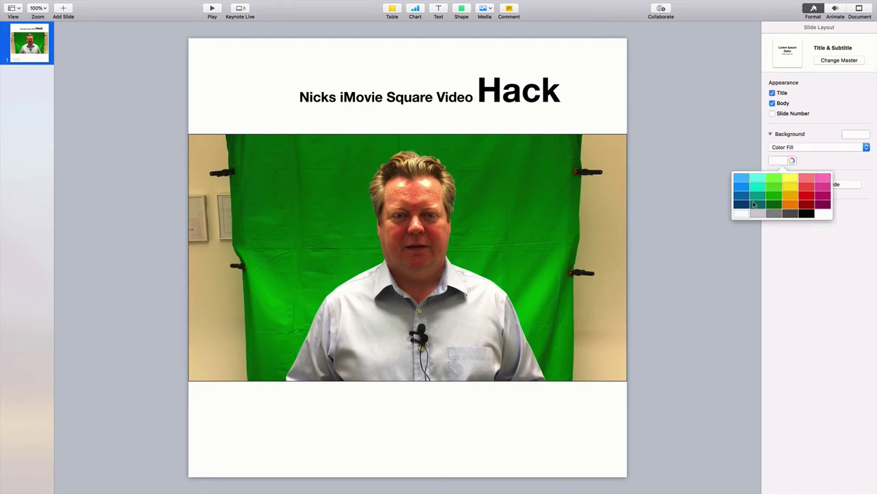
click(741, 179)
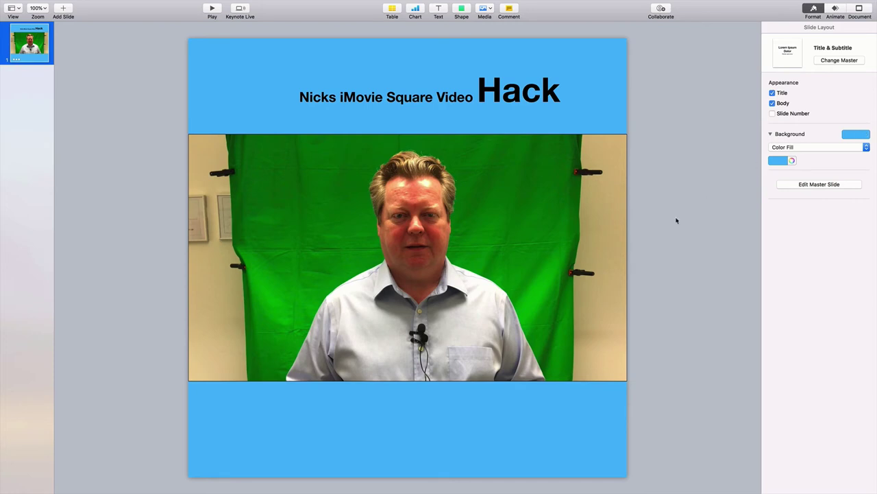
Switch the slide background colour fill to yellow.
click(865, 135)
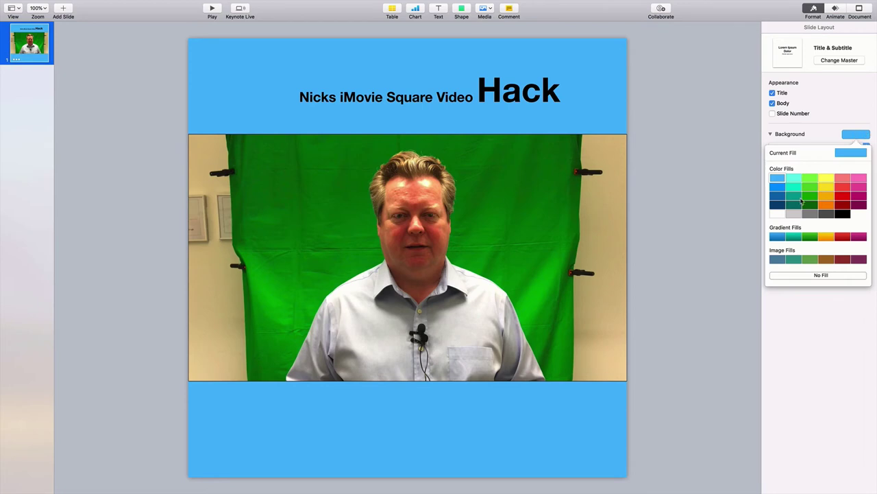
click(825, 180)
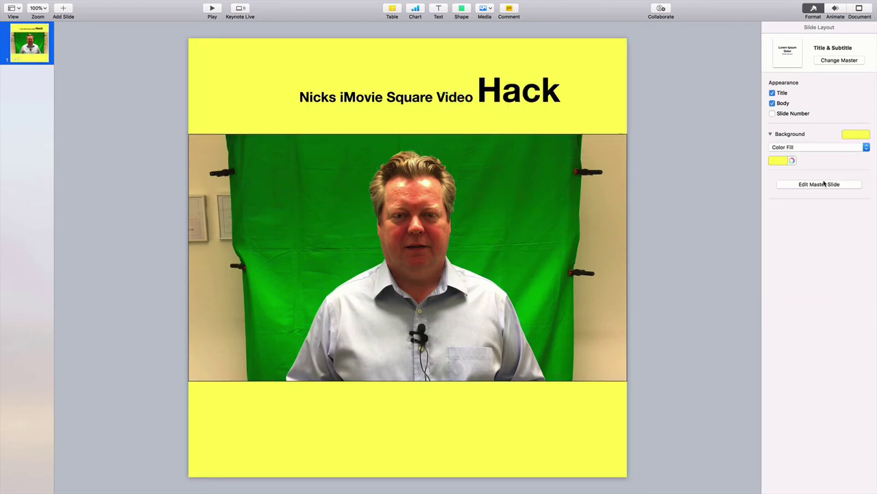
click(866, 148)
click(866, 148)
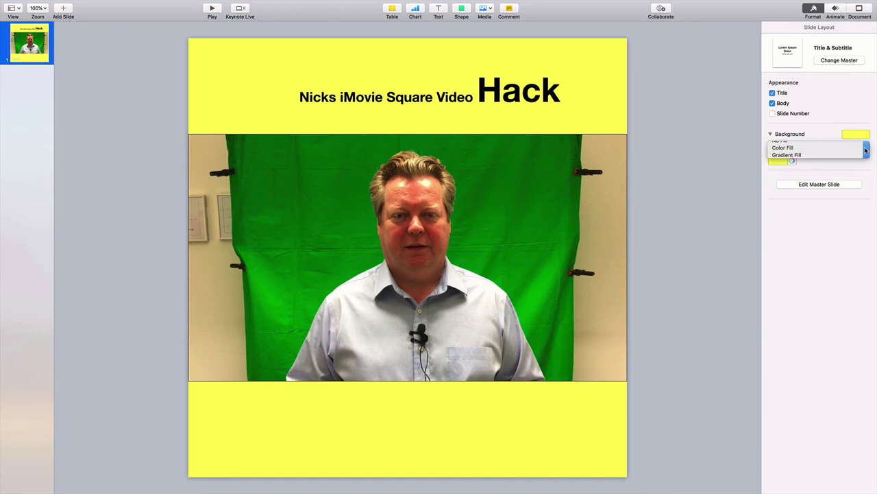
Try orange, red, green and blue backgrounds in the Colors picker, ending on bright yellow.
click(792, 161)
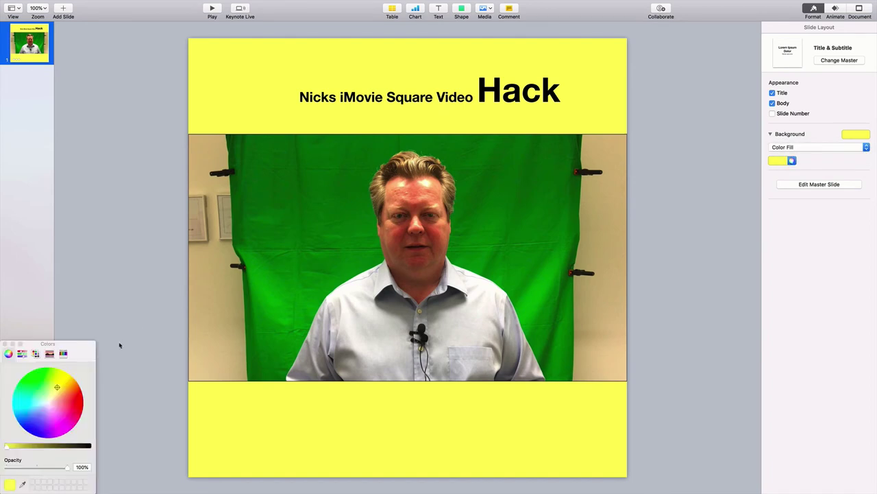
click(72, 385)
click(74, 394)
click(71, 403)
click(37, 399)
click(27, 402)
click(24, 393)
click(24, 382)
click(16, 420)
mouse_move(9, 446)
mouse_down()
mouse_move(18, 449)
mouse_move(7, 446)
mouse_up()
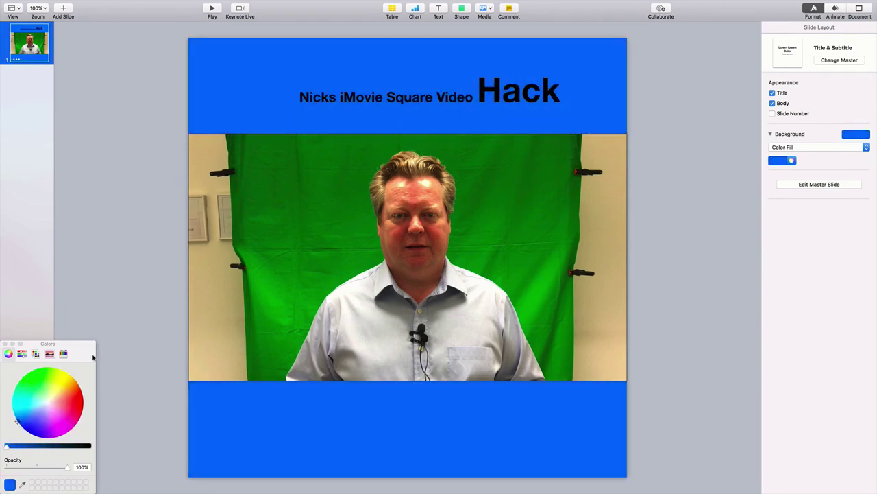
click(65, 373)
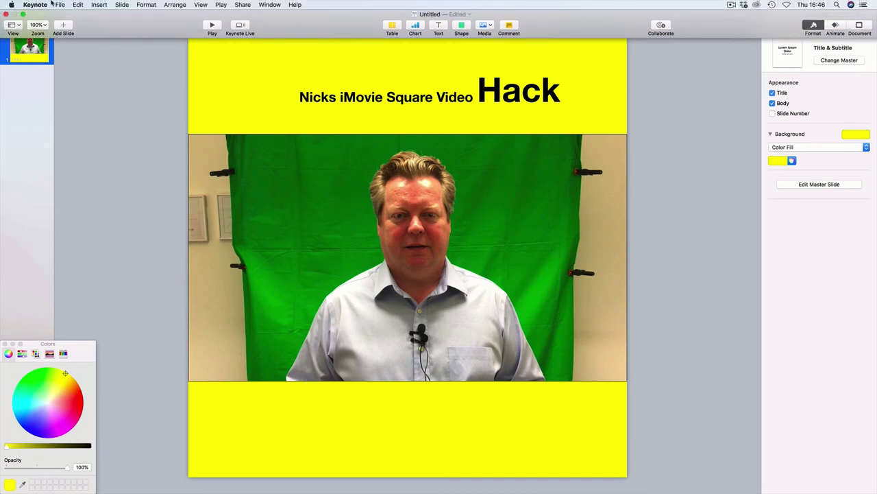
Start a QuickTime movie export of the slide with 1080p format.
click(61, 5)
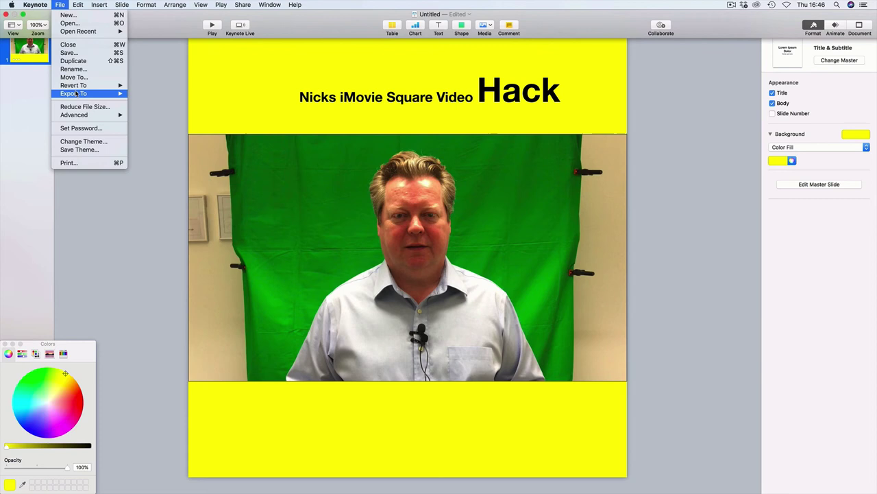
mouse_move(76, 94)
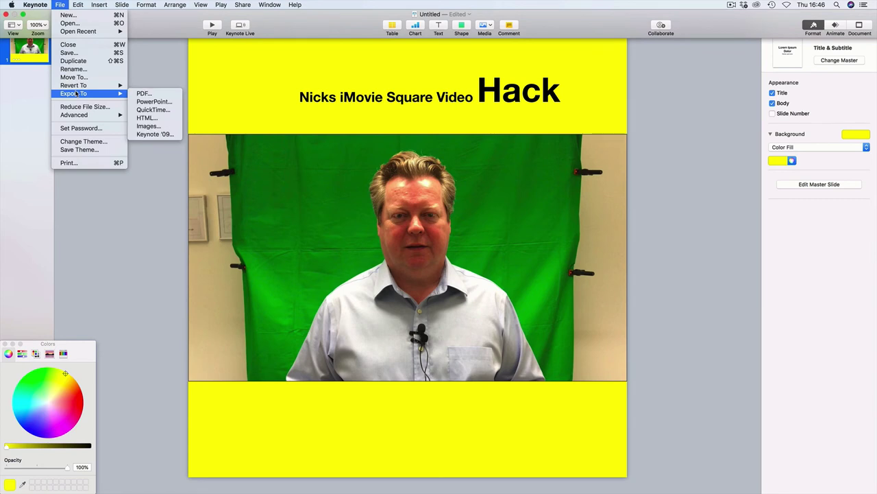
click(152, 110)
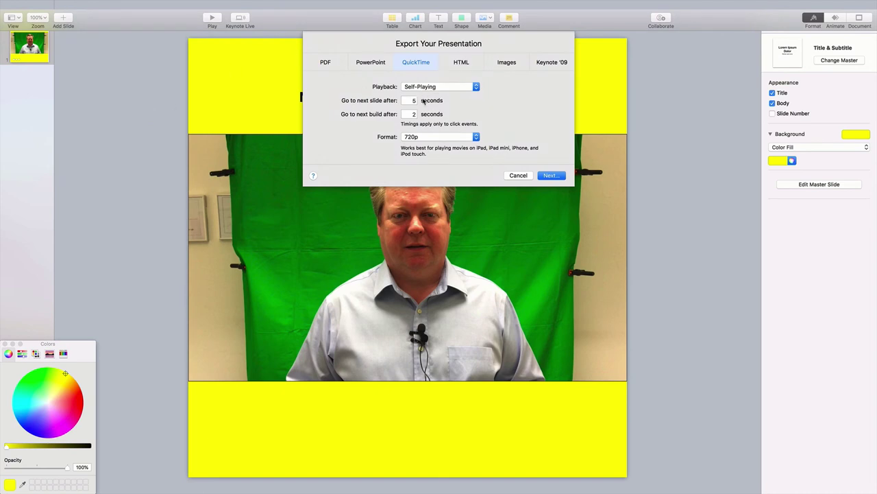
click(464, 137)
click(449, 144)
click(552, 177)
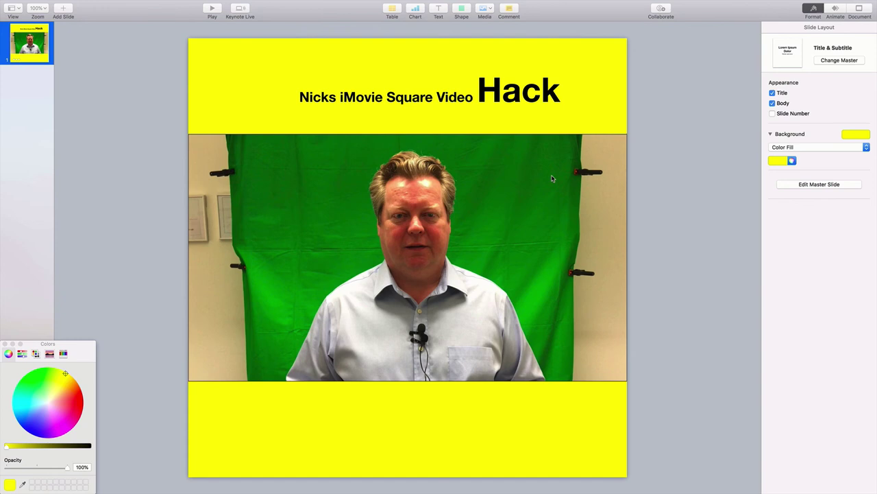
Save the movie as 'Nicks iMovie Square Video Hack' in Downloads and bring its window forward.
text(Nicks iMovie Square)
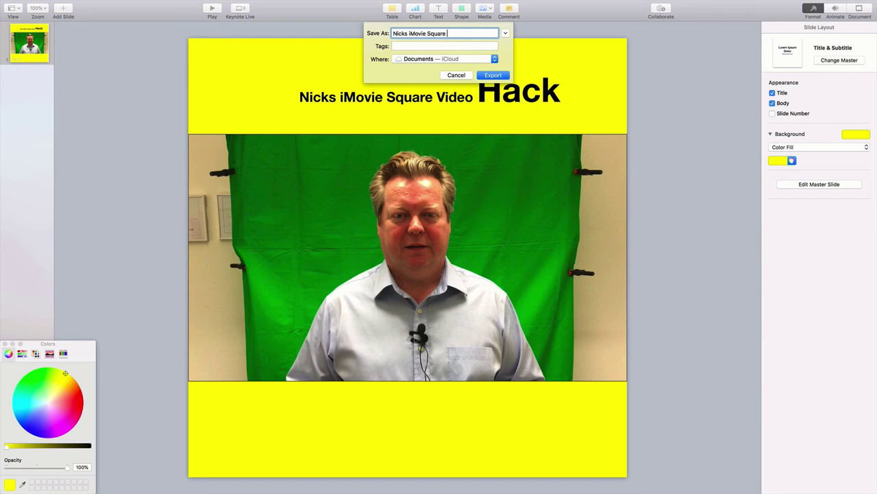
text(Video Hack)
click(495, 59)
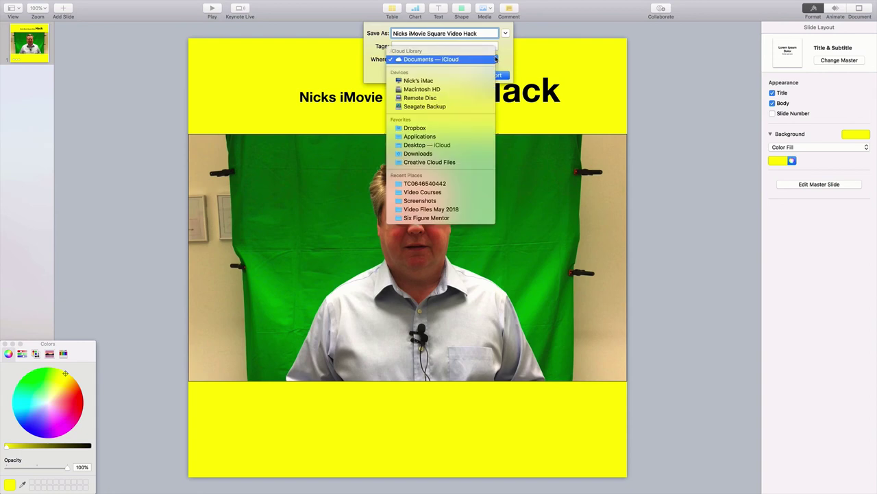
click(423, 153)
click(493, 72)
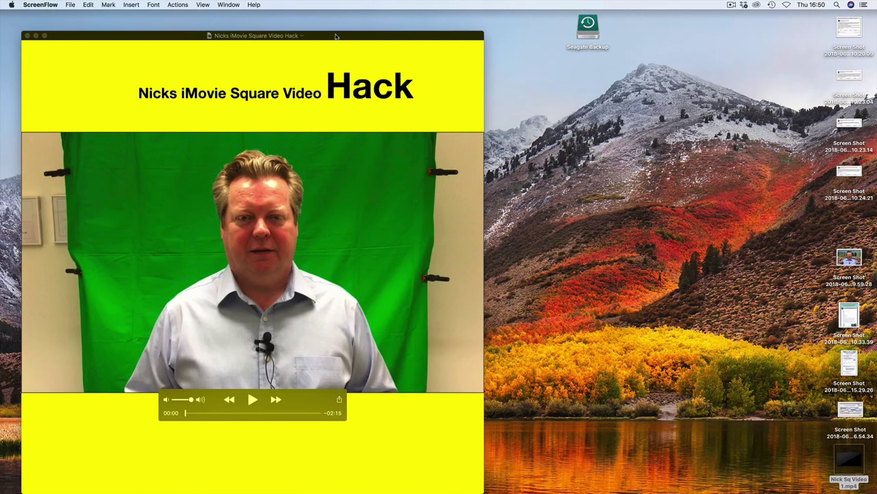
drag(336, 37, 457, 4)
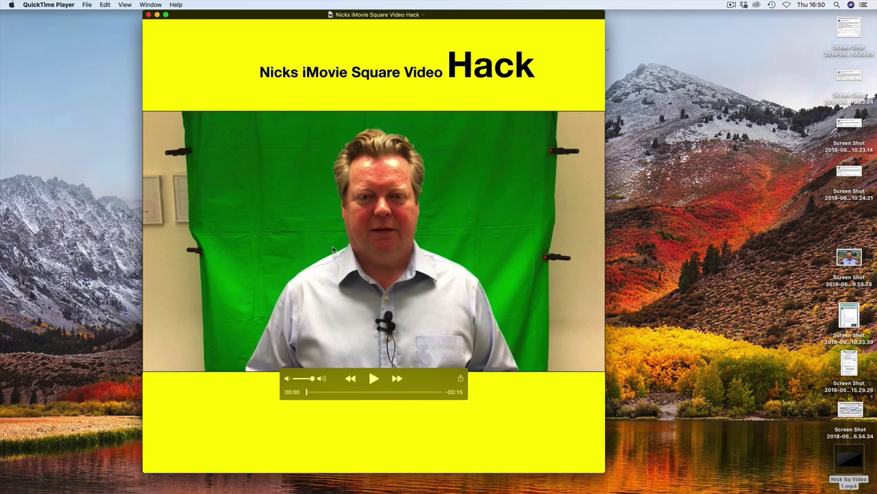